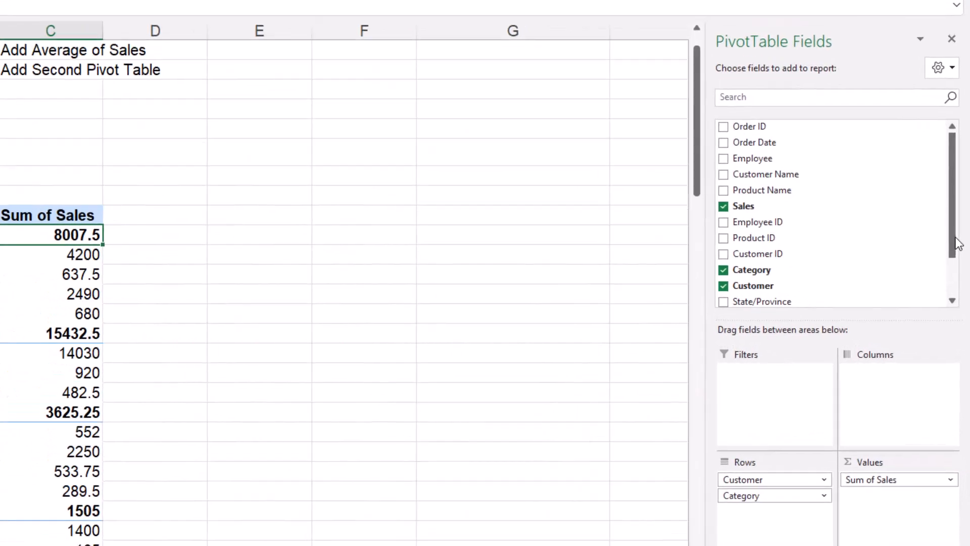
# Add the Sales field to the PivotTable's Values area a second time, below Sum of Sales
pyautogui.moveTo(957, 243); pyautogui.dragTo(949, 300)
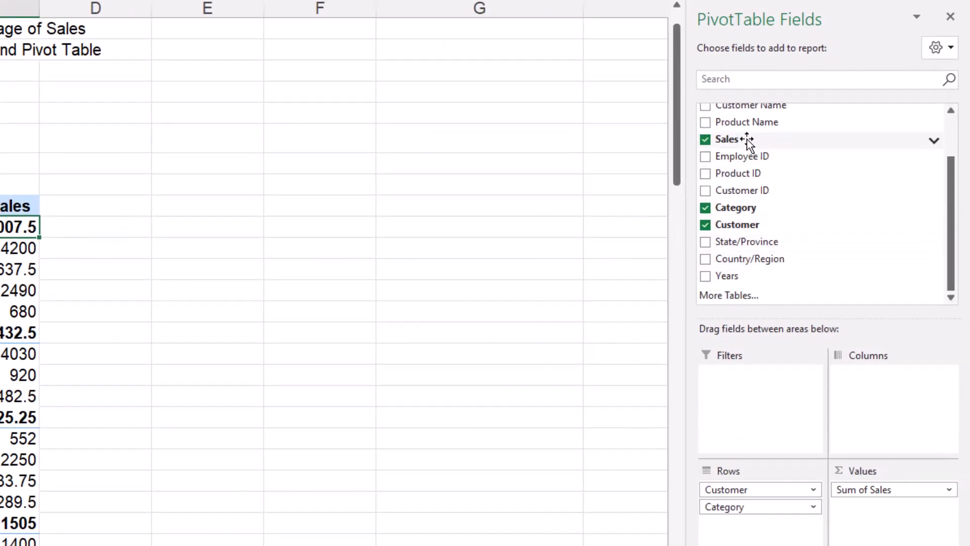
pyautogui.moveTo(748, 142); pyautogui.dragTo(755, 153)
pyautogui.moveTo(776, 317); pyautogui.dragTo(869, 514)
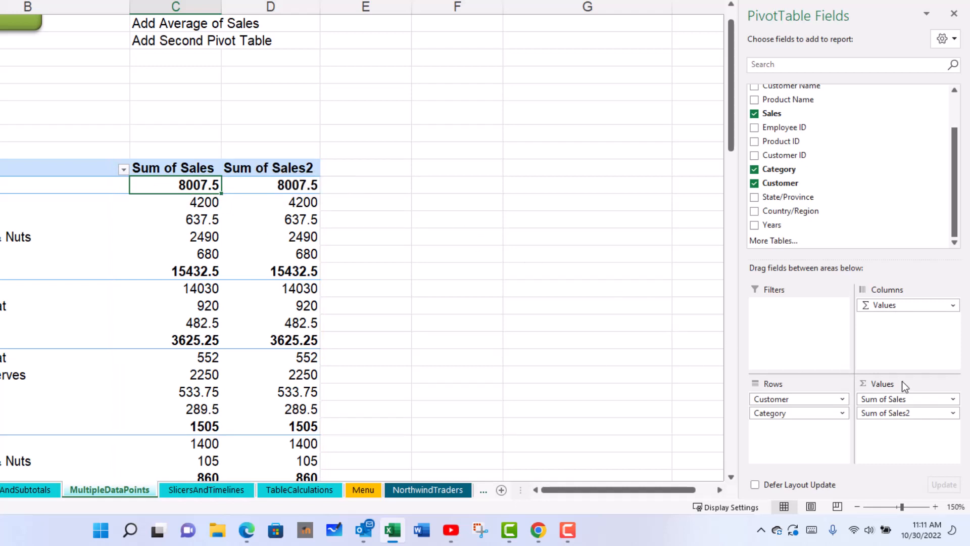
# Give the Sum of Sales2 value field the custom name Total Sales
pyautogui.click(954, 413)
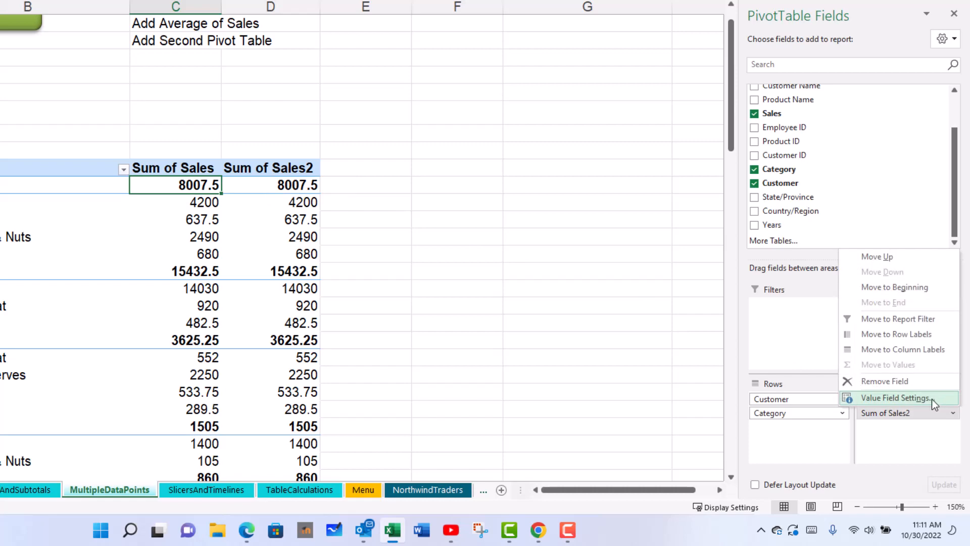
pyautogui.click(930, 399)
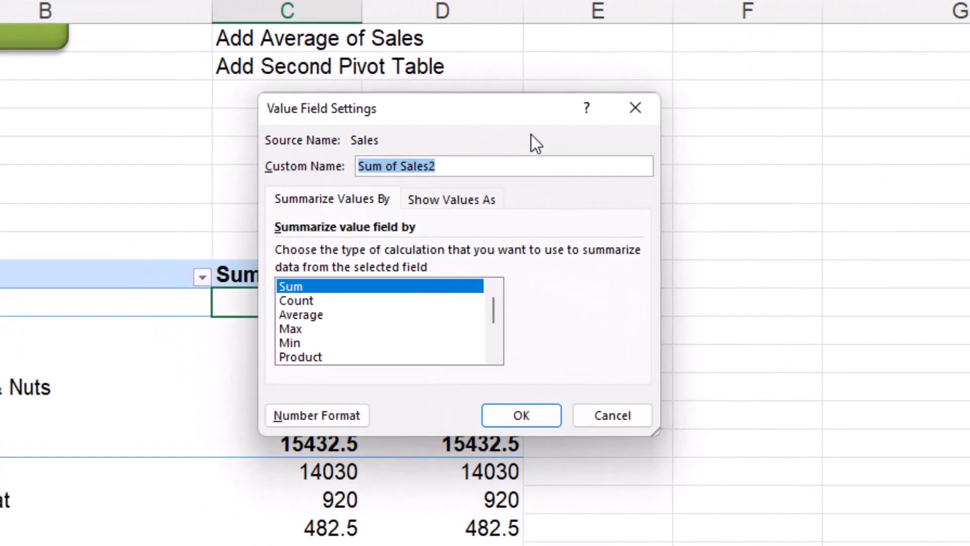
pyautogui.write('Tota')
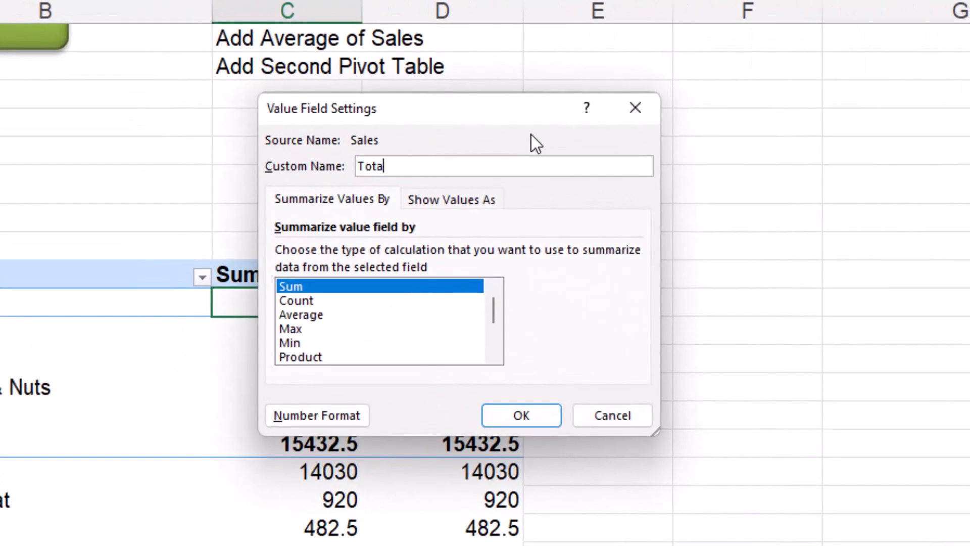
pyautogui.write('l Sales')
# Format the Total Sales field as Currency with 0 decimal places and apply the field settings
pyautogui.click(325, 415)
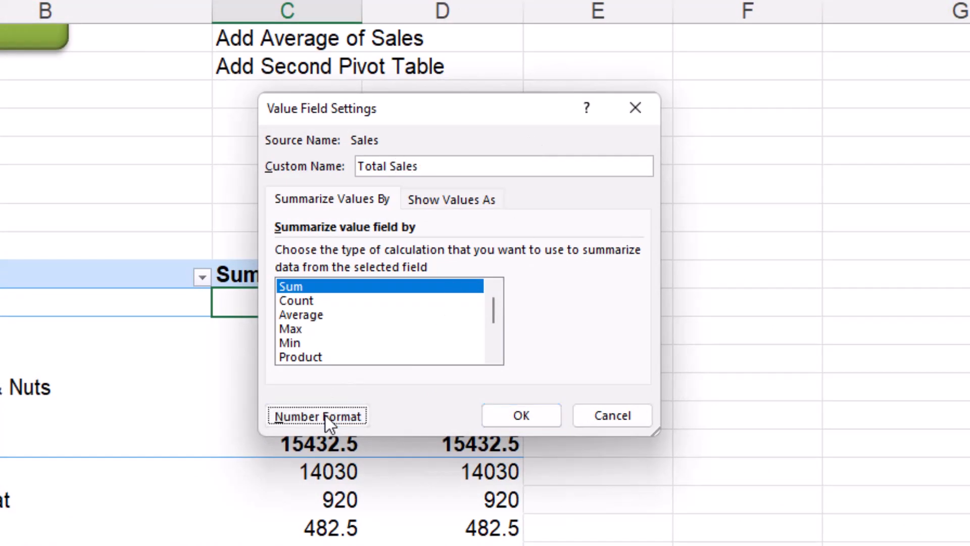
pyautogui.click(226, 132)
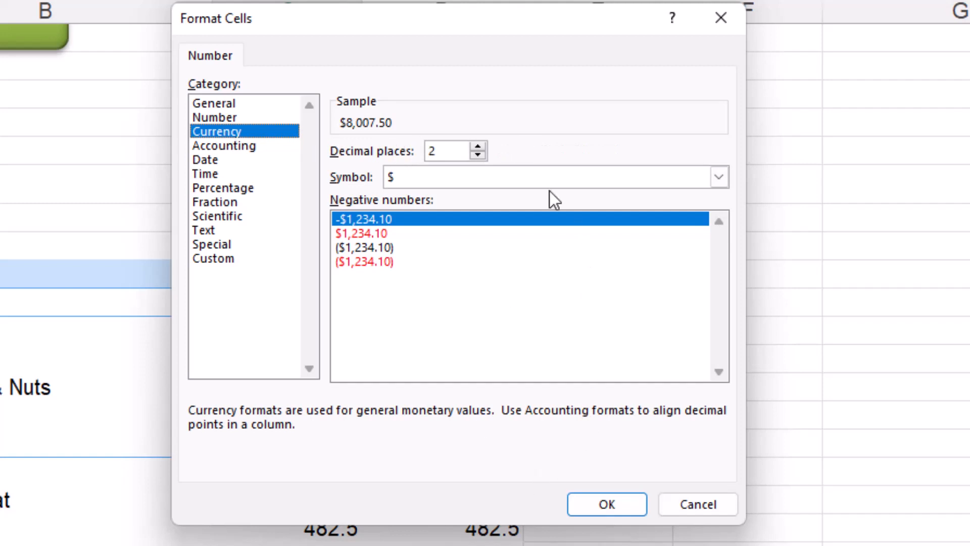
pyautogui.click(478, 155)
pyautogui.click(478, 155)
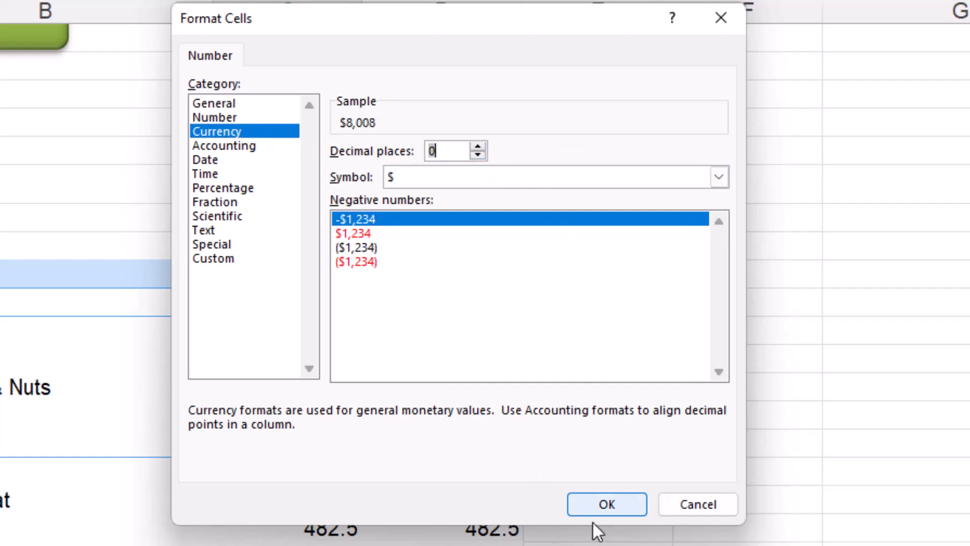
pyautogui.click(619, 503)
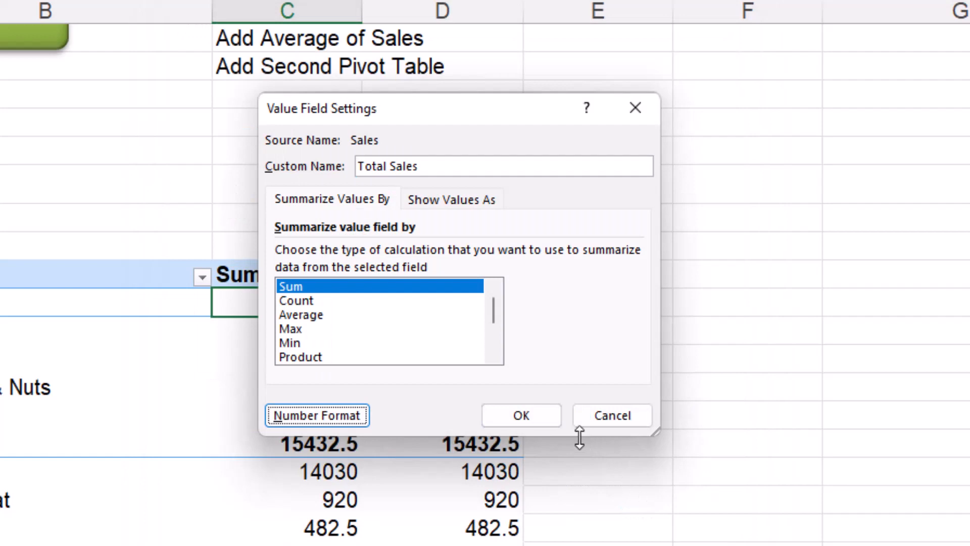
pyautogui.click(550, 424)
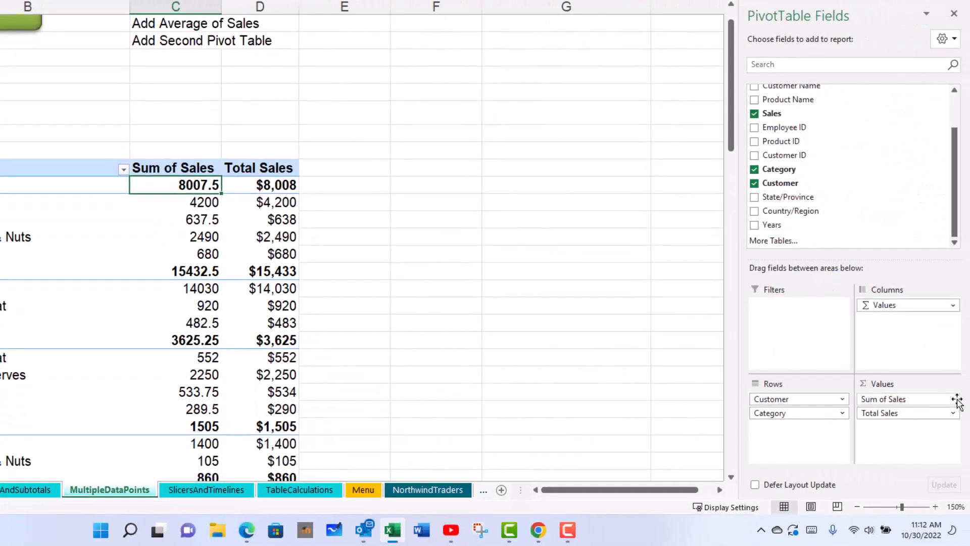
# Rename the Sum of Sales value field Count of Sales and summarize it by Count
pyautogui.click(953, 400)
pyautogui.click(926, 384)
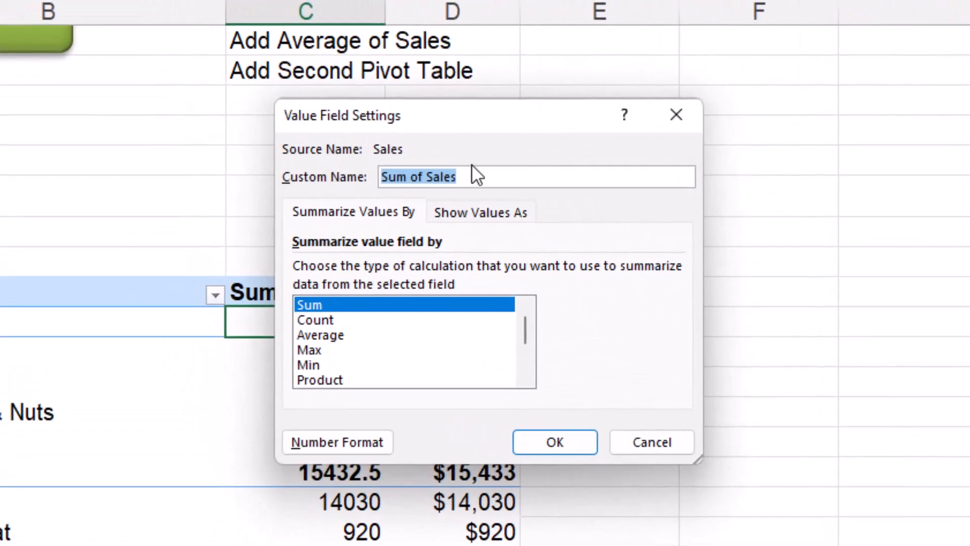
pyautogui.write('Count ')
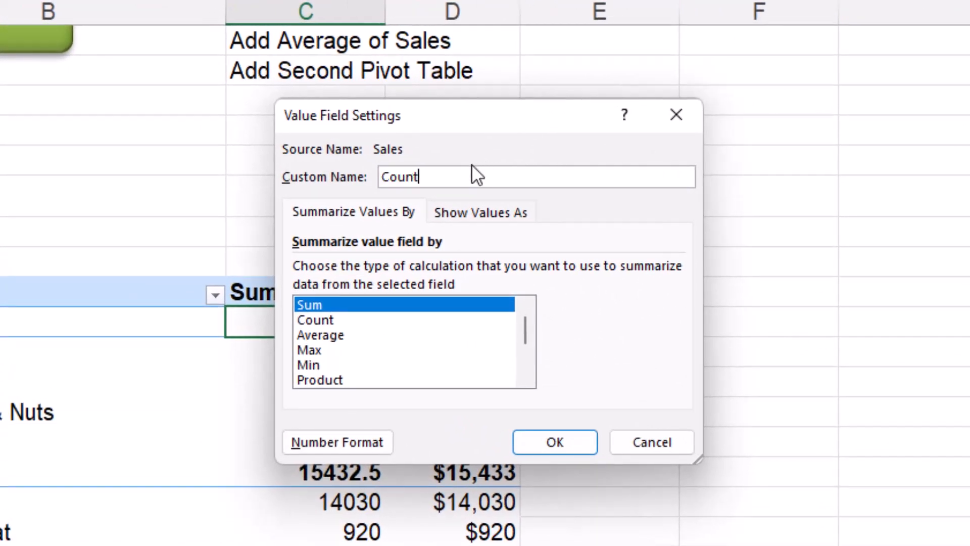
pyautogui.write('of Sales')
pyautogui.click(332, 322)
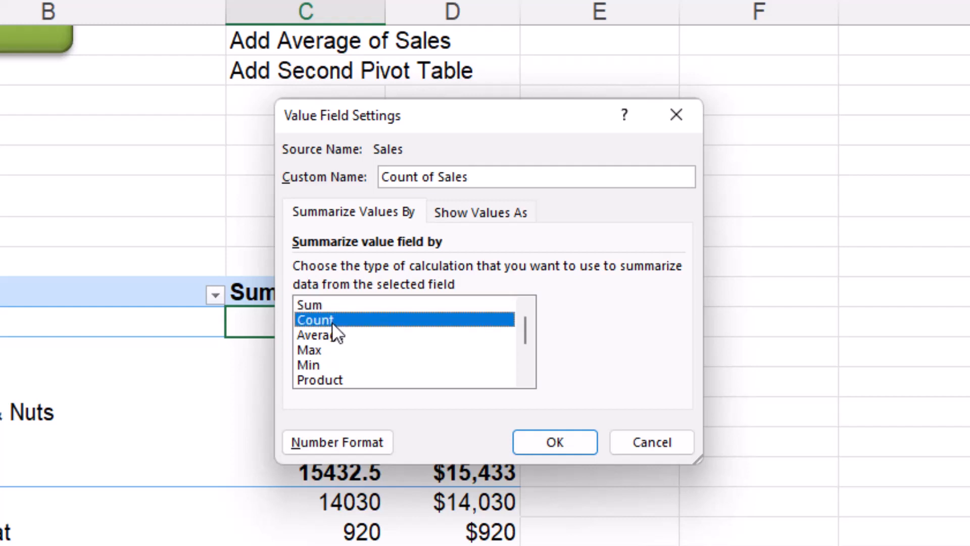
pyautogui.click(544, 447)
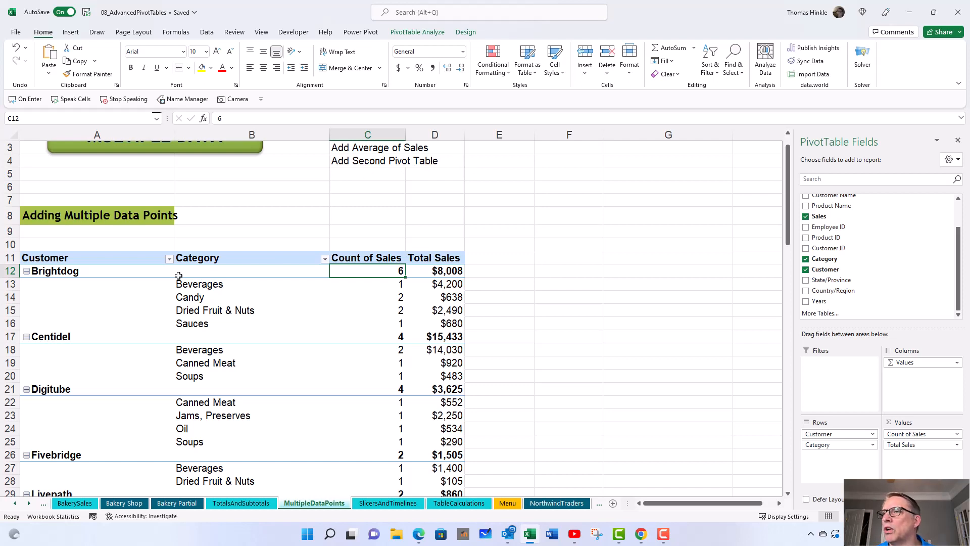
# Copy the entire PivotTable and paste the duplicate at cell F11
pyautogui.click(217, 275)
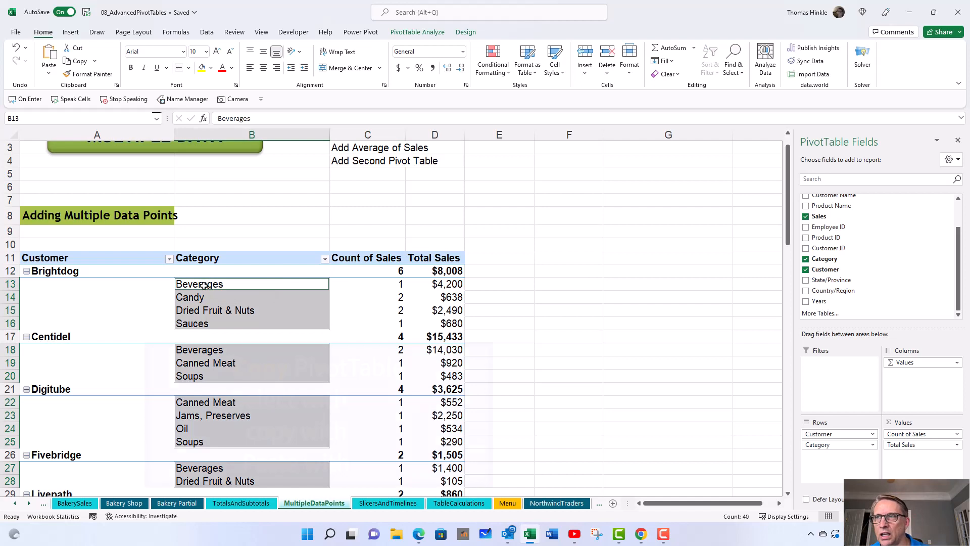
pyautogui.click(203, 286)
pyautogui.hotkey('ctrl', 'a')
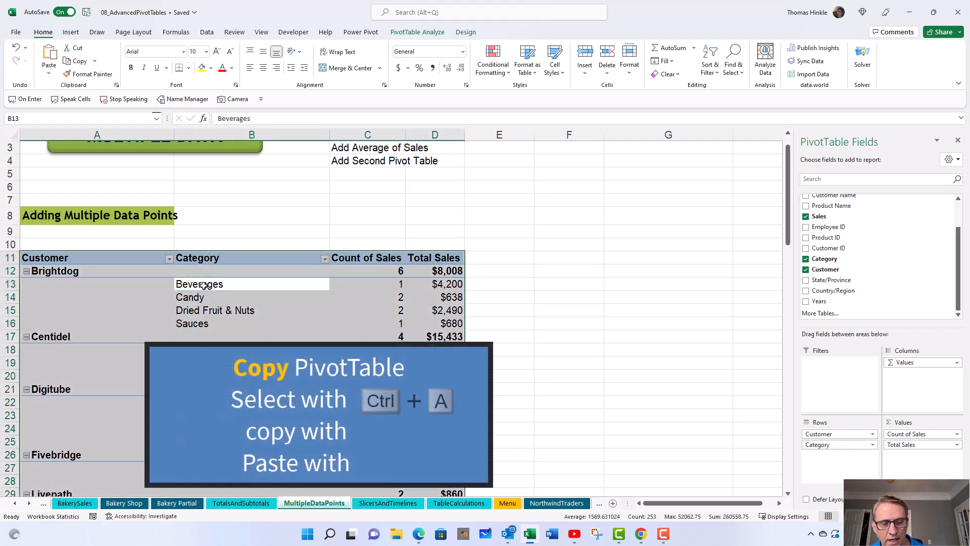
pyautogui.hotkey('ctrl', 'c')
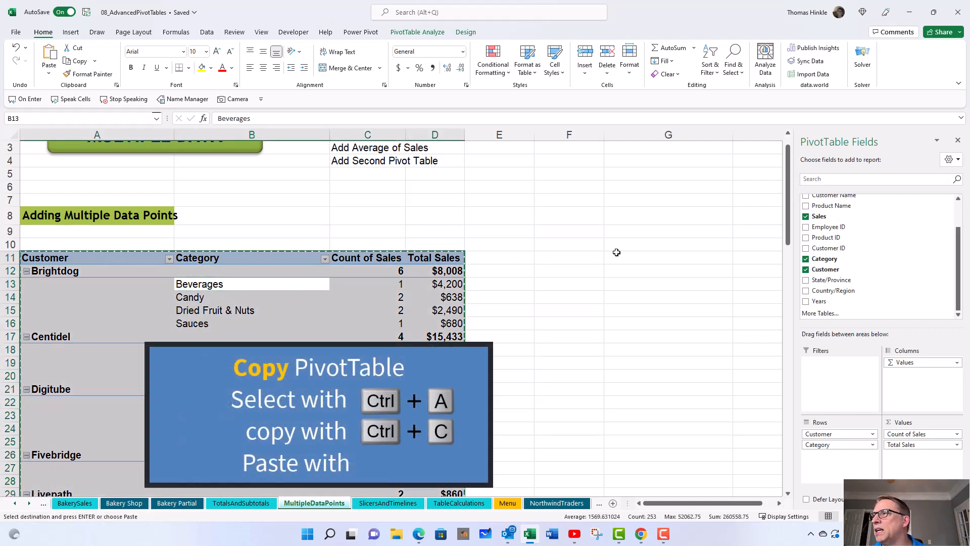
pyautogui.click(599, 256)
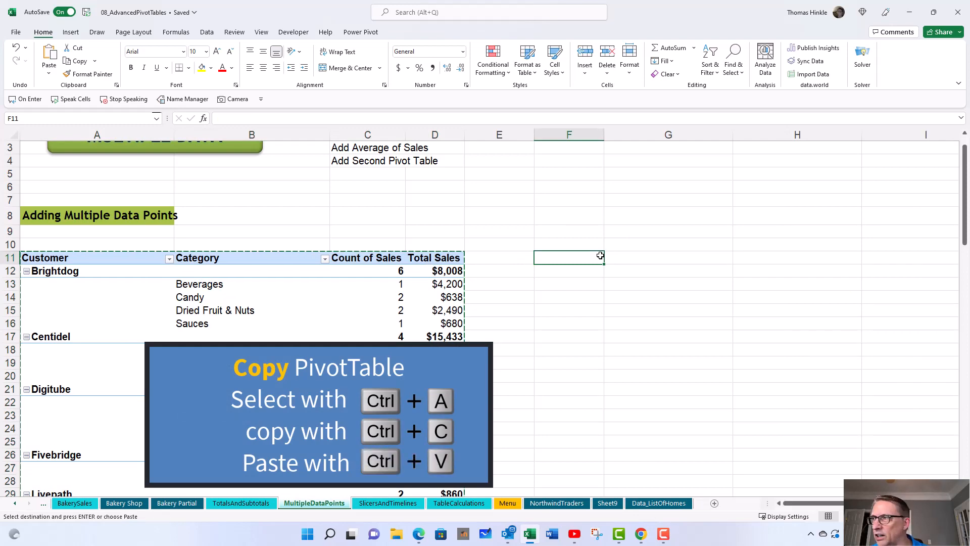
pyautogui.hotkey('ctrl', 'v')
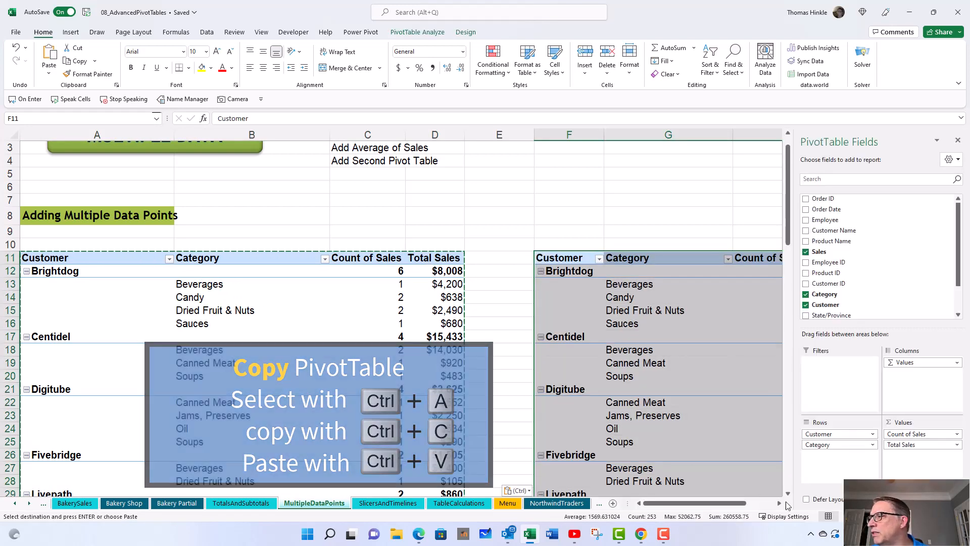
# Remove the Total Sales and Count of Sales fields from the copied PivotTable's values
pyautogui.click(779, 503)
pyautogui.click(779, 503)
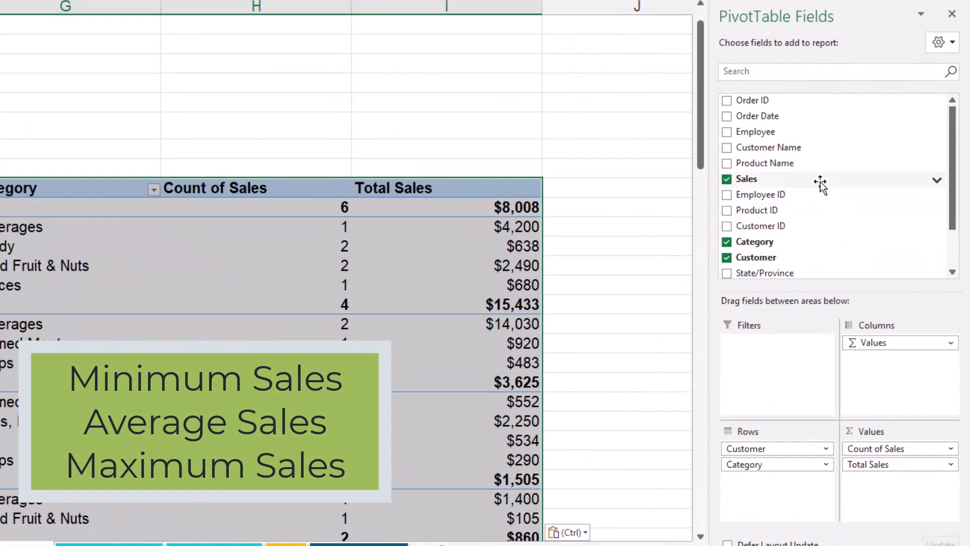
pyautogui.moveTo(925, 465); pyautogui.dragTo(660, 379)
pyautogui.moveTo(861, 449); pyautogui.dragTo(615, 401)
# Add the Sales field three times to the Values area of the copied PivotTable
pyautogui.moveTo(741, 181); pyautogui.dragTo(870, 448)
pyautogui.moveTo(768, 183); pyautogui.dragTo(897, 470)
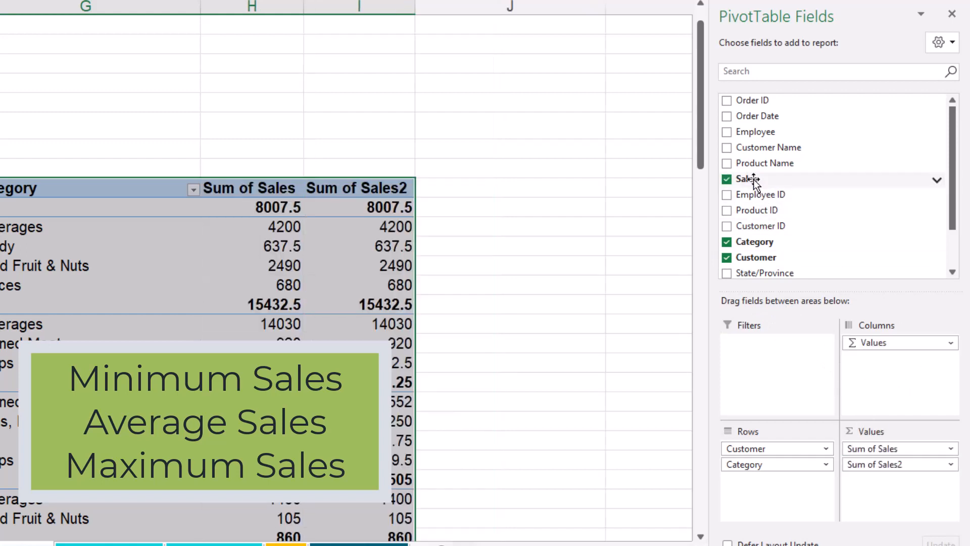
pyautogui.moveTo(747, 181); pyautogui.dragTo(884, 485)
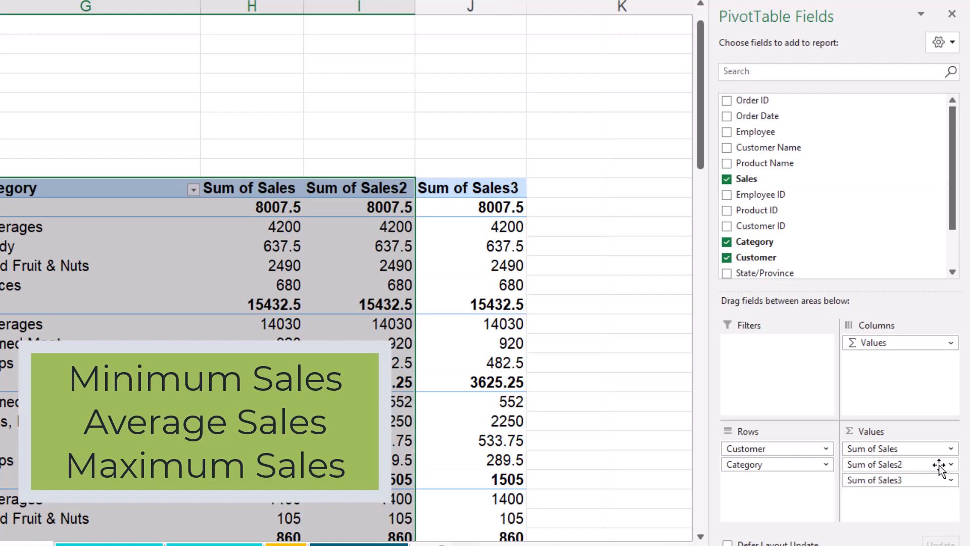
# Rename the copied PivotTable's Sum of Sales field Min of Sales and summarize it by Min
pyautogui.click(952, 453)
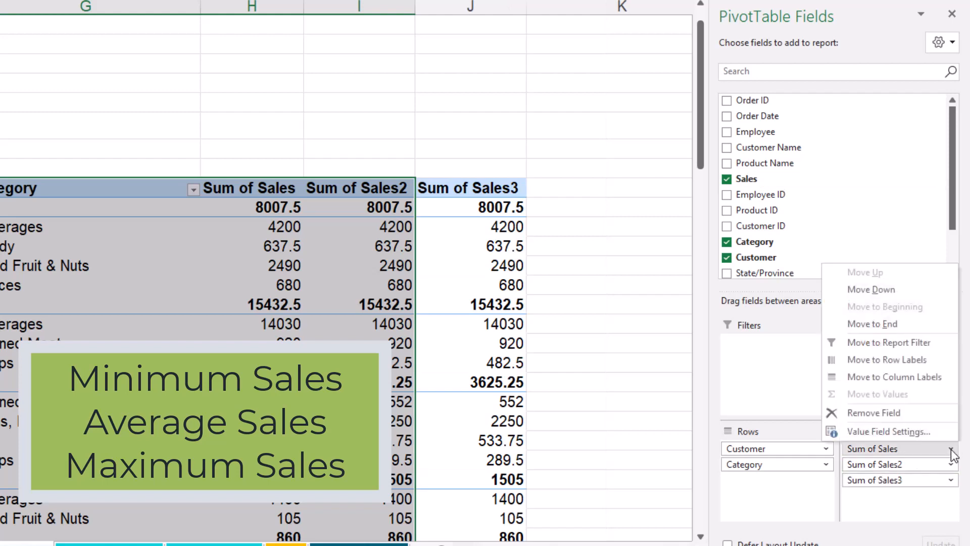
pyautogui.click(921, 433)
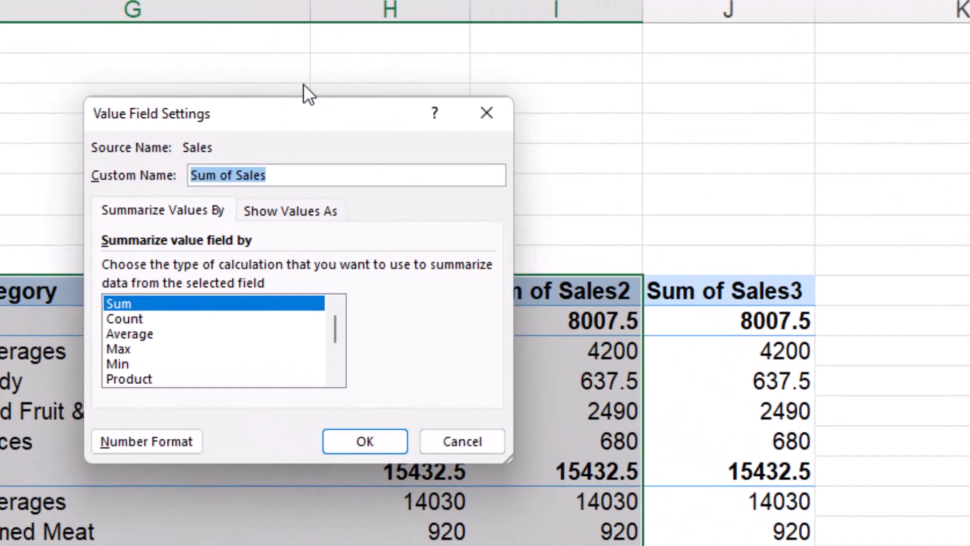
pyautogui.write('Min of S')
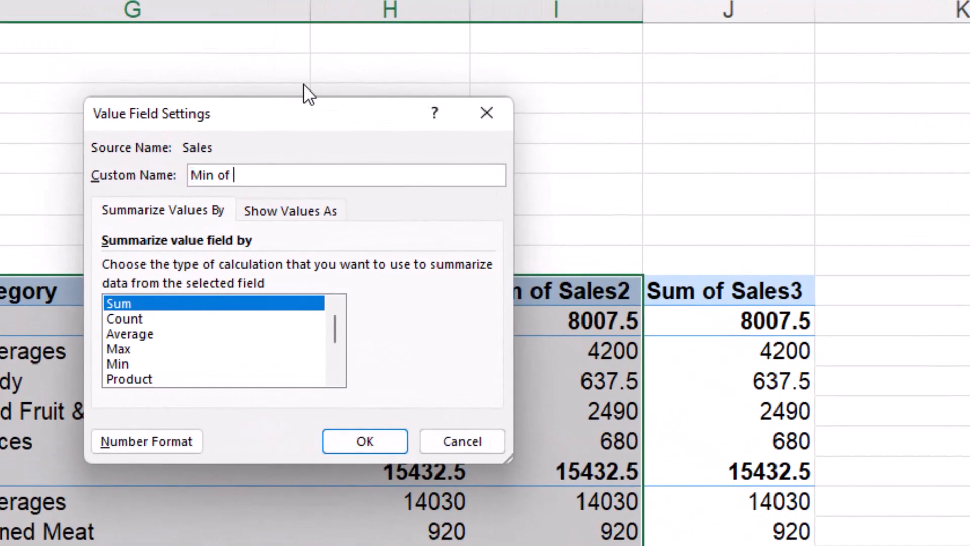
pyautogui.write('ales')
pyautogui.click(129, 365)
pyautogui.click(351, 438)
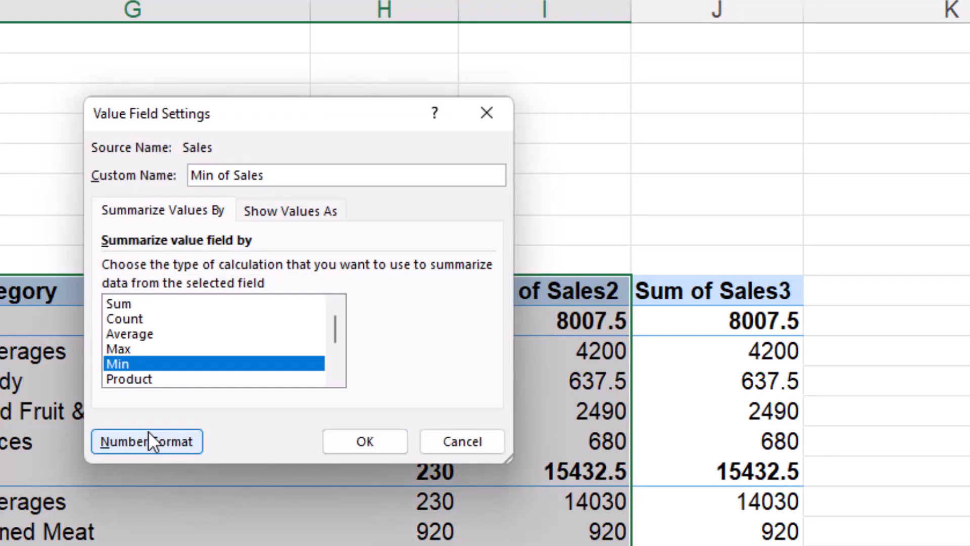
# Format the Min of Sales field as Currency with 0 decimal places and apply the field settings
pyautogui.click(147, 434)
pyautogui.click(44, 139)
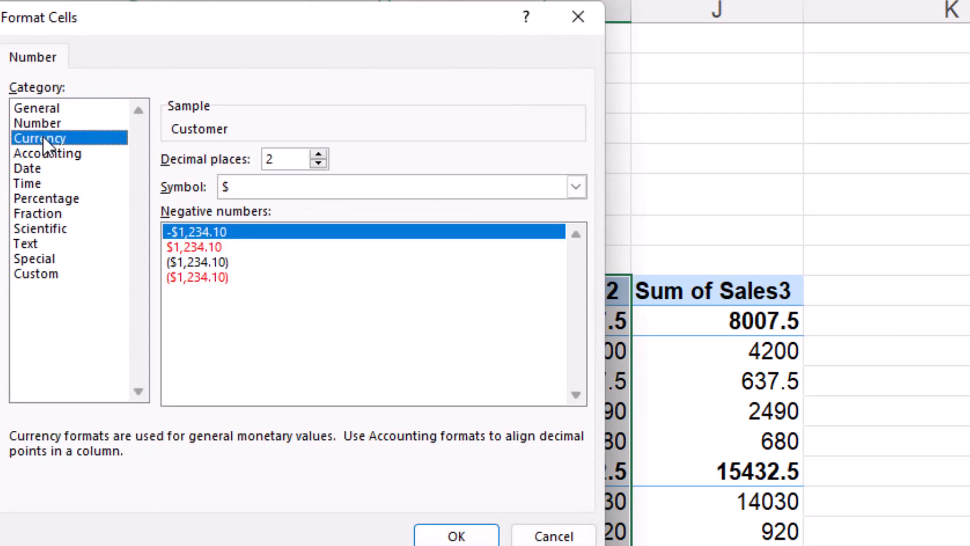
pyautogui.click(323, 162)
pyautogui.click(322, 162)
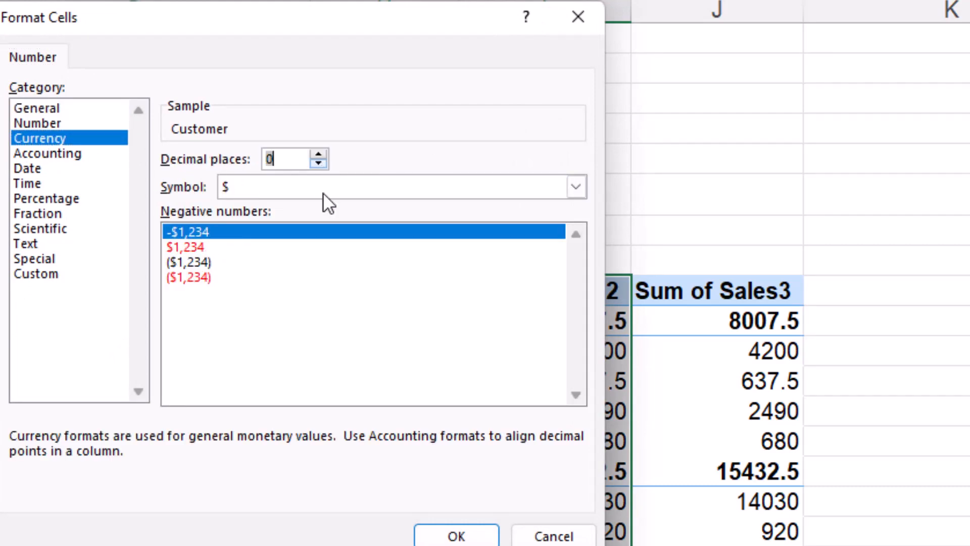
pyautogui.click(463, 534)
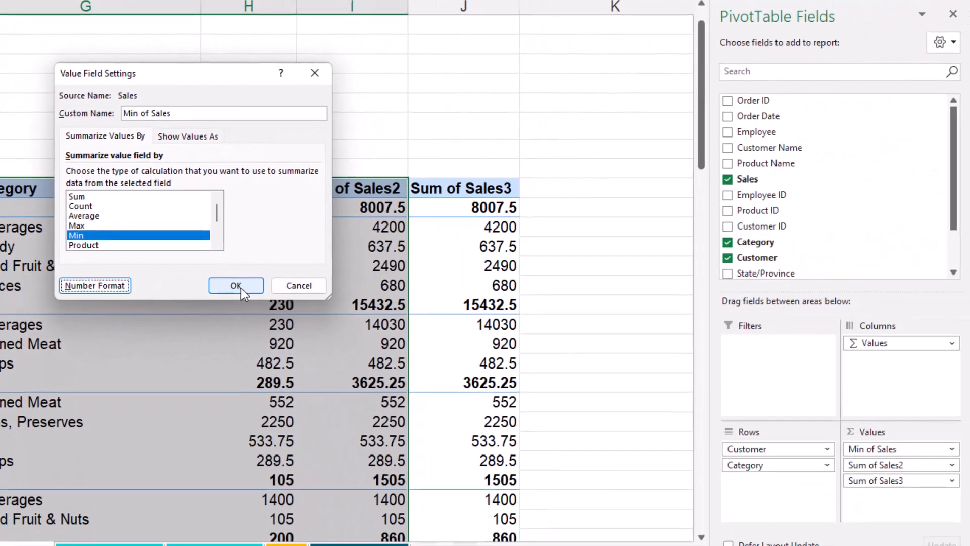
pyautogui.click(365, 441)
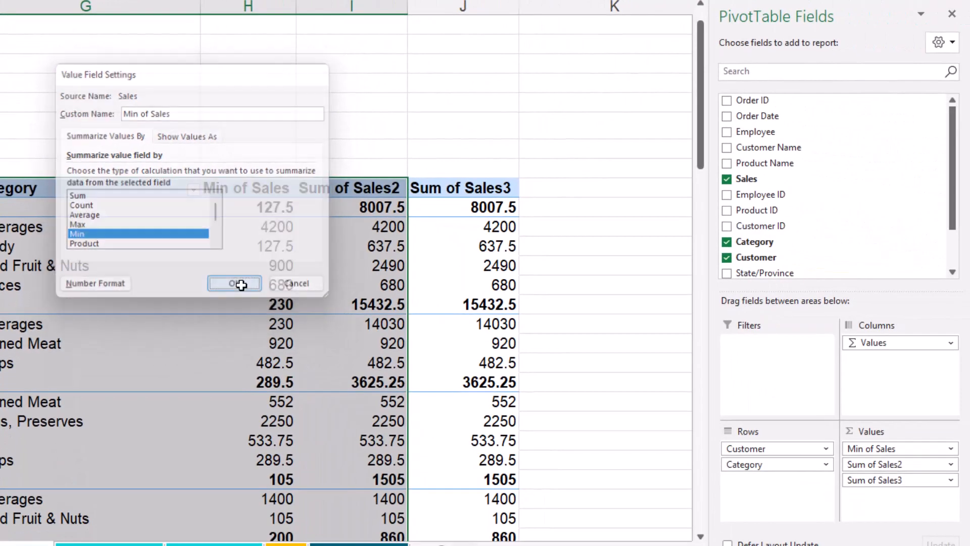
# Summarize the copied PivotTable's Sum of Sales2 field by Average and rename it Average of Sales
pyautogui.click(896, 464)
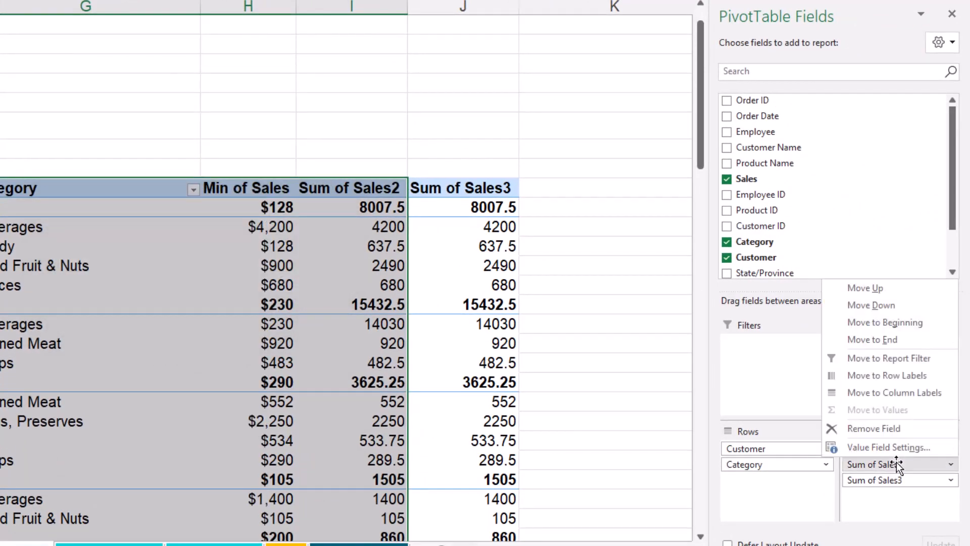
pyautogui.click(922, 446)
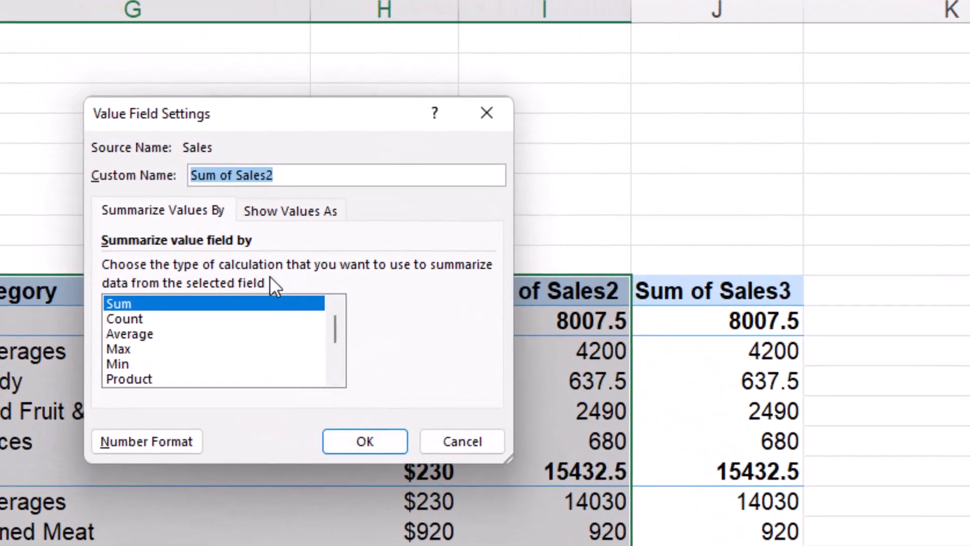
pyautogui.click(177, 335)
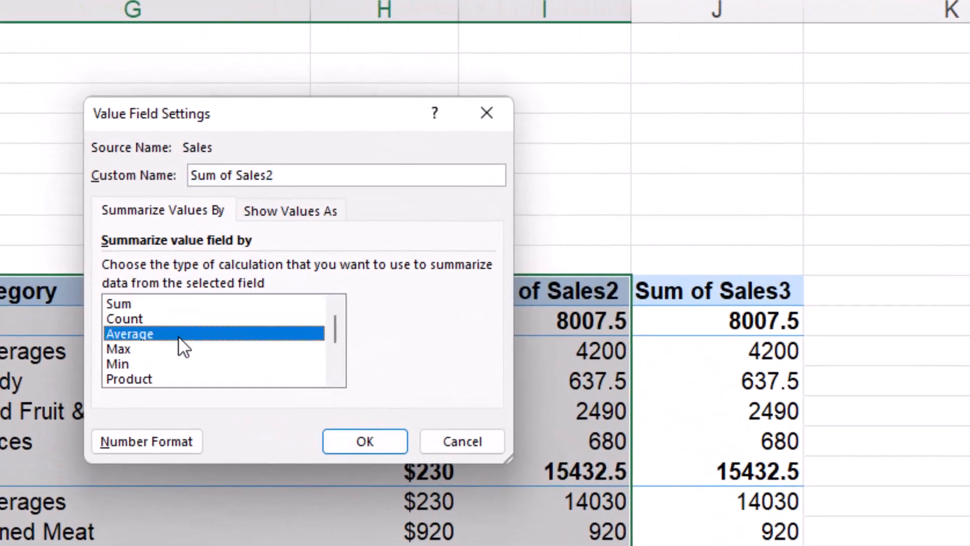
pyautogui.click(315, 175)
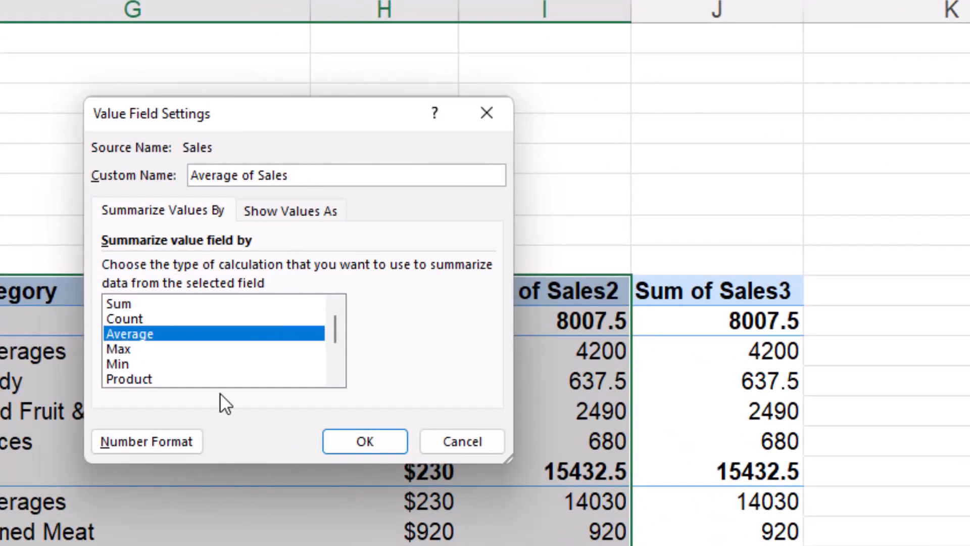
# Format the Average of Sales field as Currency with 0 decimal places and apply the field settings
pyautogui.click(162, 437)
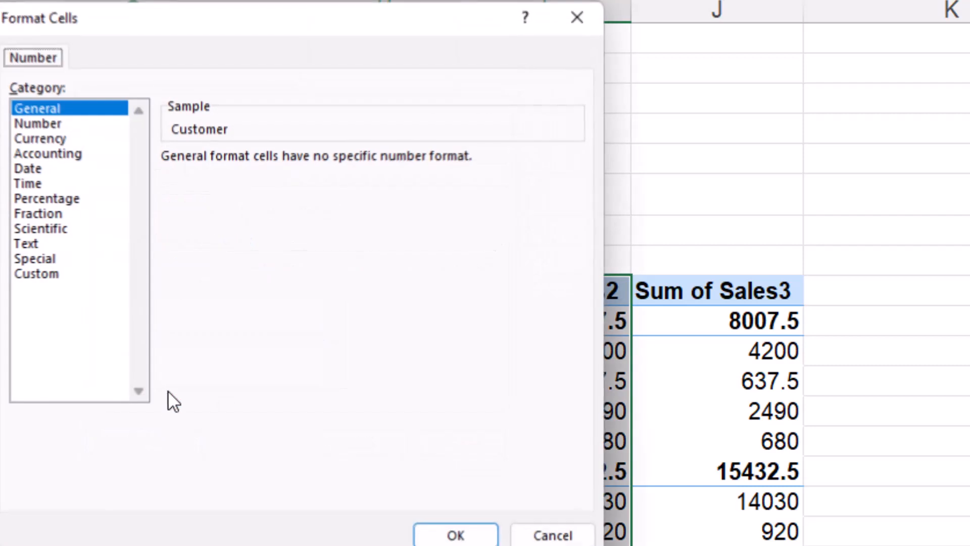
pyautogui.click(58, 140)
pyautogui.click(319, 163)
pyautogui.click(318, 162)
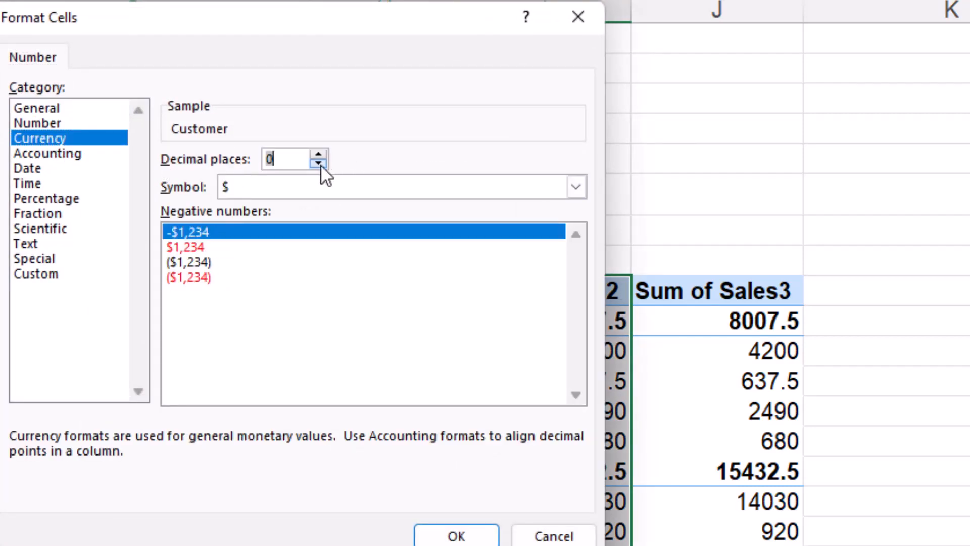
pyautogui.click(454, 535)
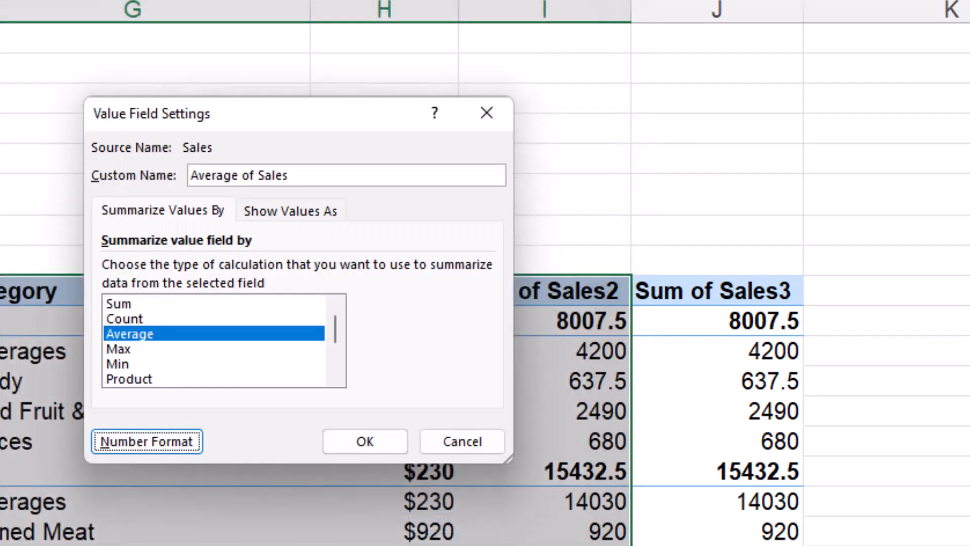
pyautogui.click(380, 440)
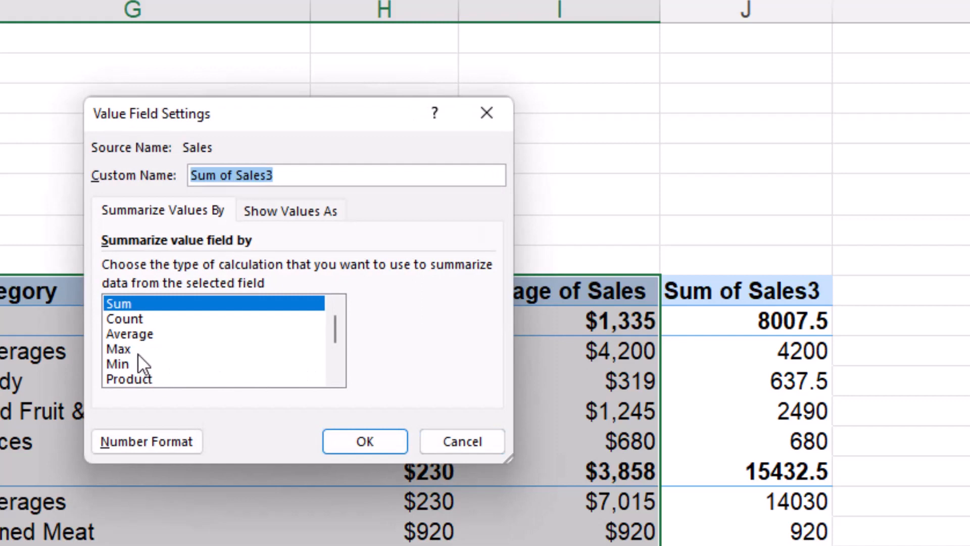
# Summarize the Sum of Sales3 field by Max, rename it Max of Sales and apply the field settings
pyautogui.click(136, 349)
pyautogui.click(273, 171)
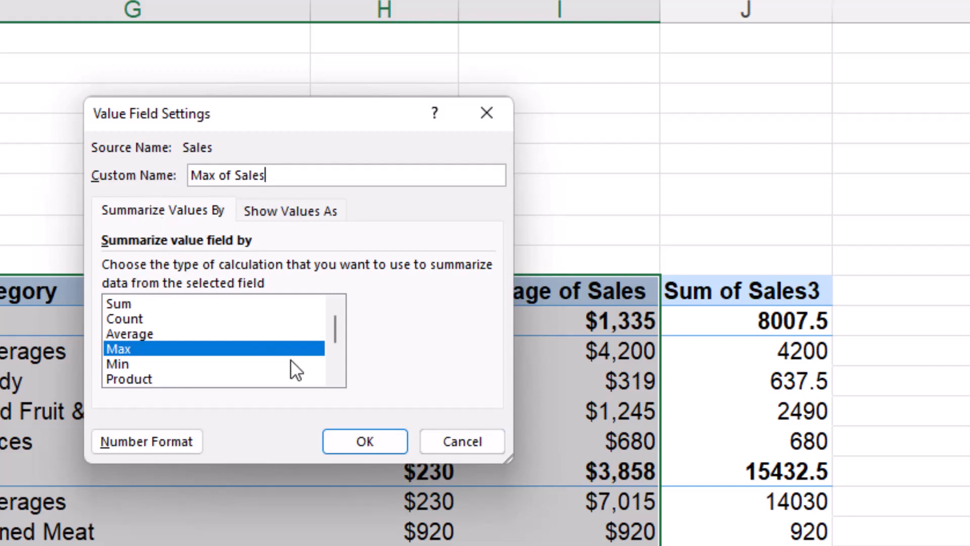
pyautogui.click(356, 438)
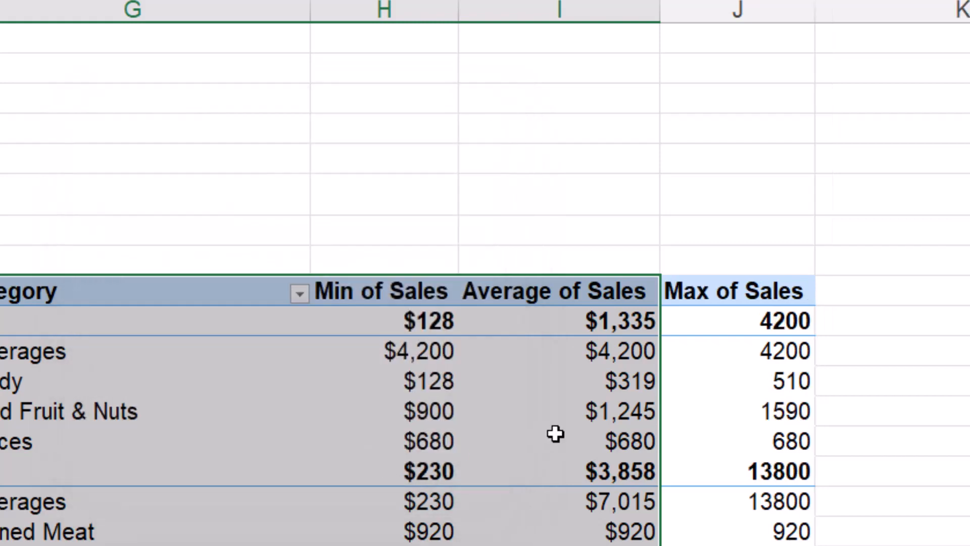
# Compare the minimum, average and maximum sales of Brightdog's Beverages and Candy with the sales counts in the first PivotTable
pyautogui.click(405, 352)
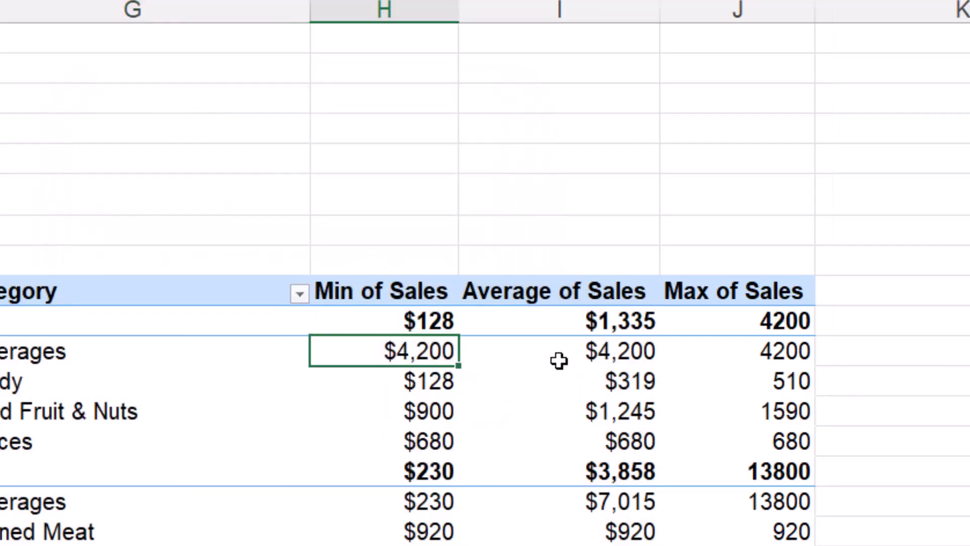
pyautogui.click(559, 361)
pyautogui.click(727, 359)
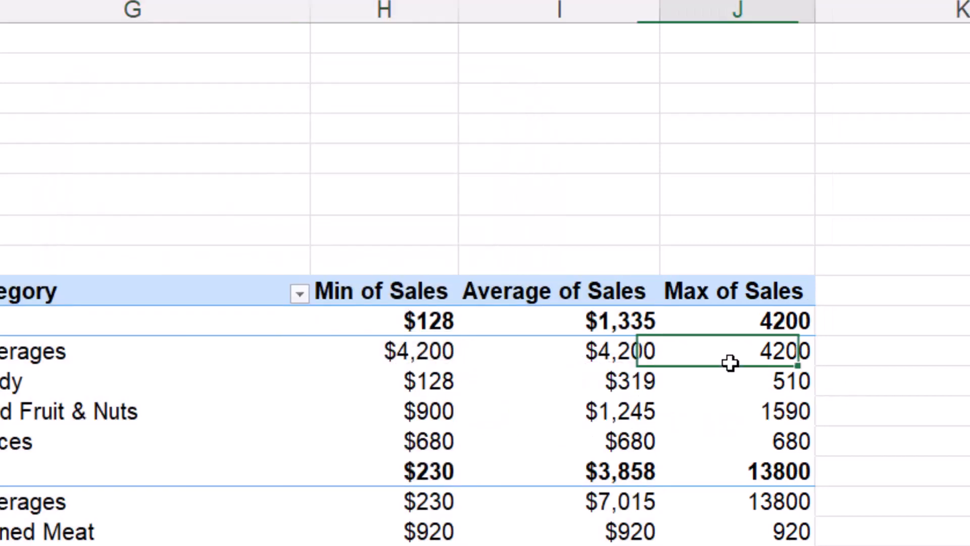
pyautogui.click(442, 387)
pyautogui.click(405, 350)
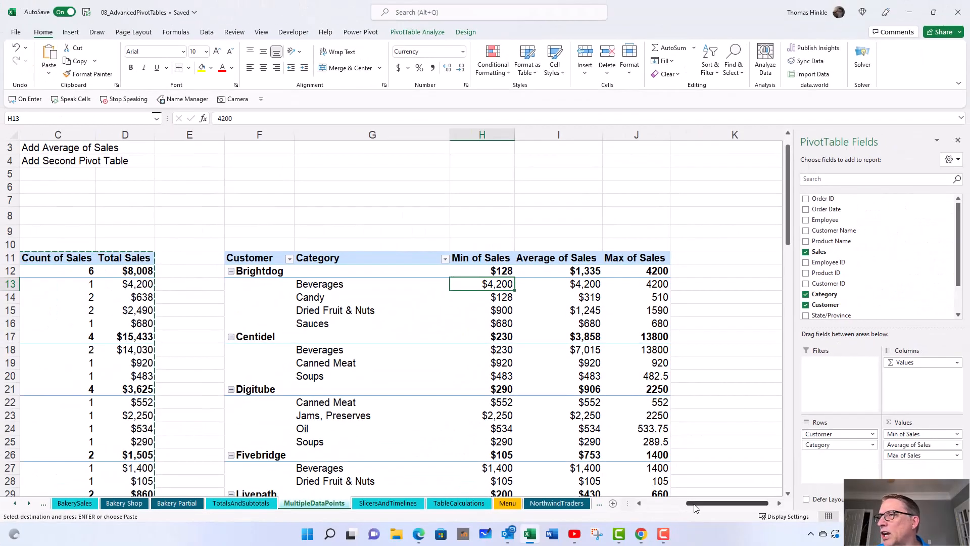
pyautogui.hscroll(-3, 694, 508)
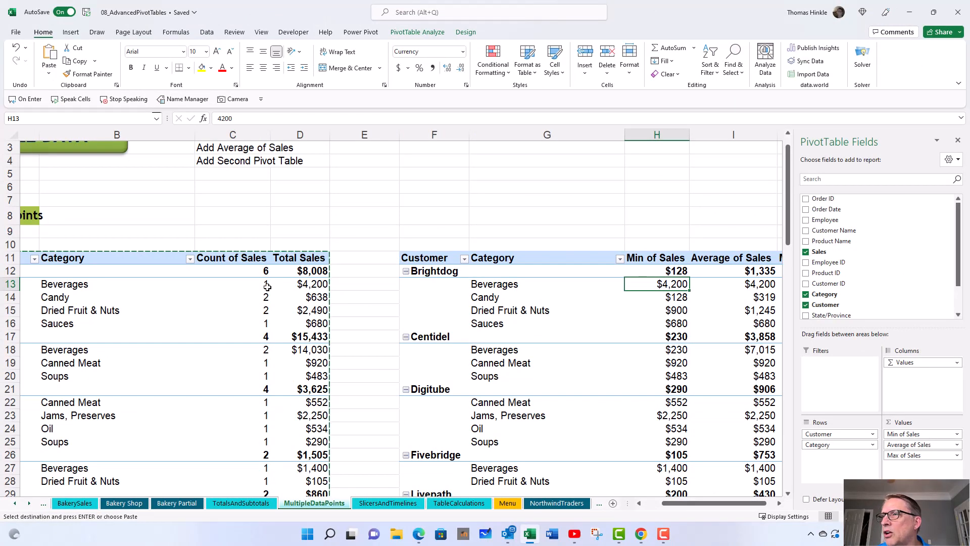
pyautogui.hscroll(1, 469, 351)
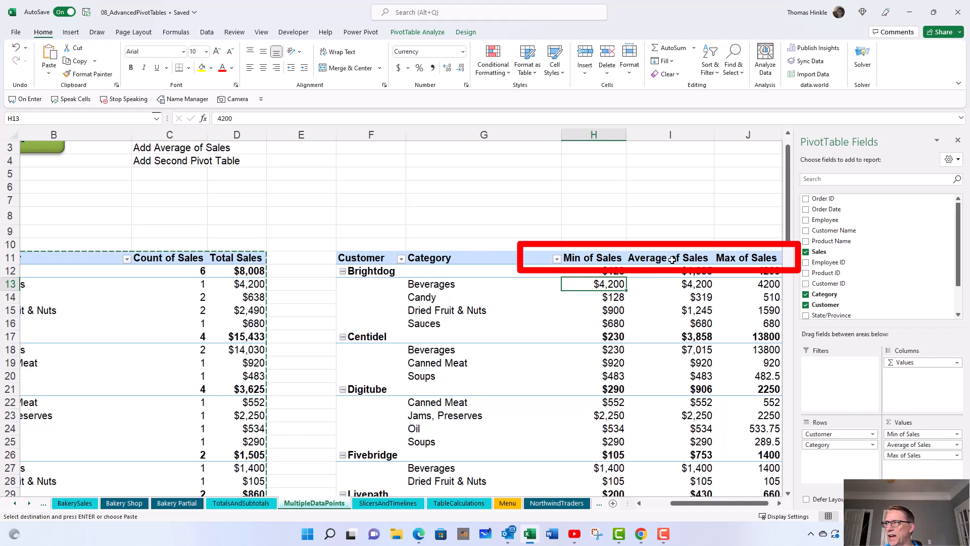
pyautogui.moveTo(675, 303)
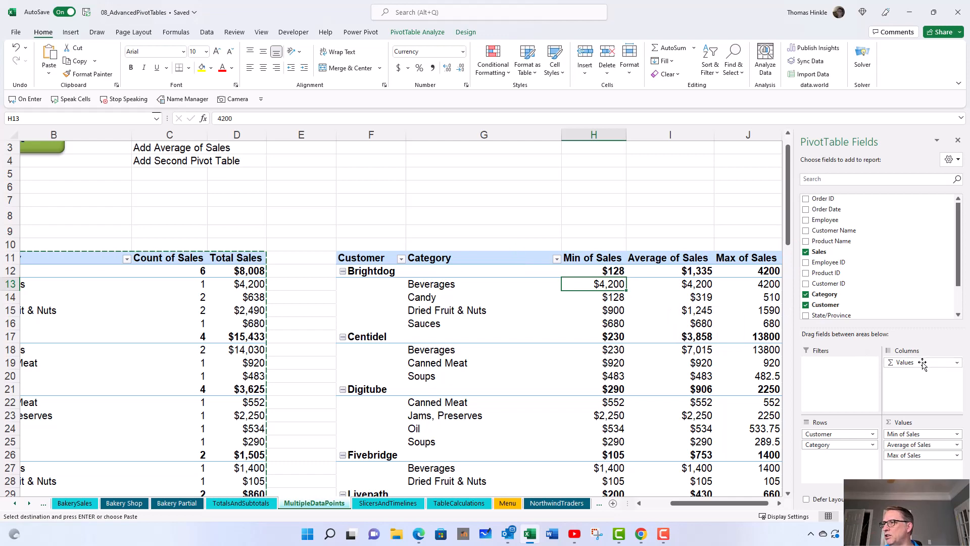
# Move the copied PivotTable's Values field from Columns to Rows below Category and check the stacked labels under Beverages
pyautogui.scroll(-2, 789, 497)
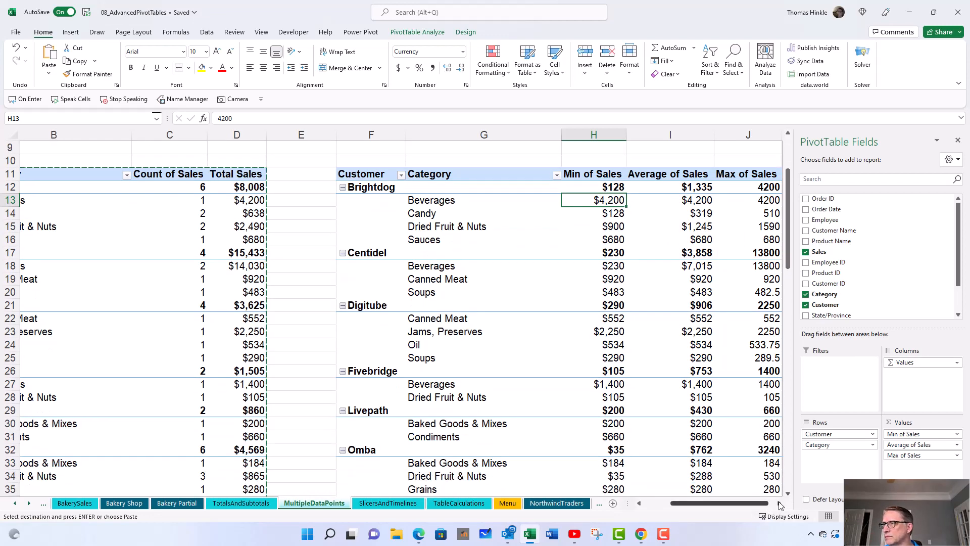
pyautogui.tripleClick(779, 504)
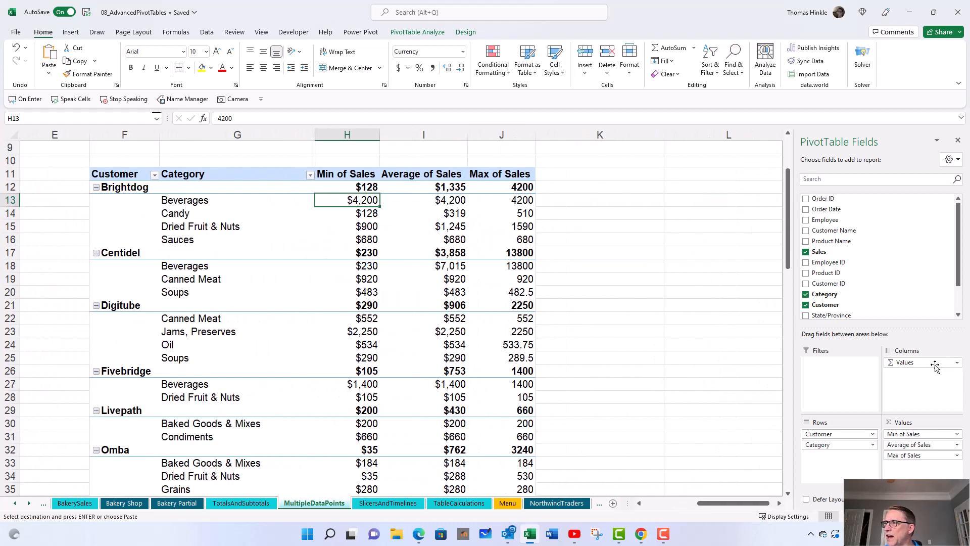
pyautogui.moveTo(934, 366); pyautogui.dragTo(836, 457)
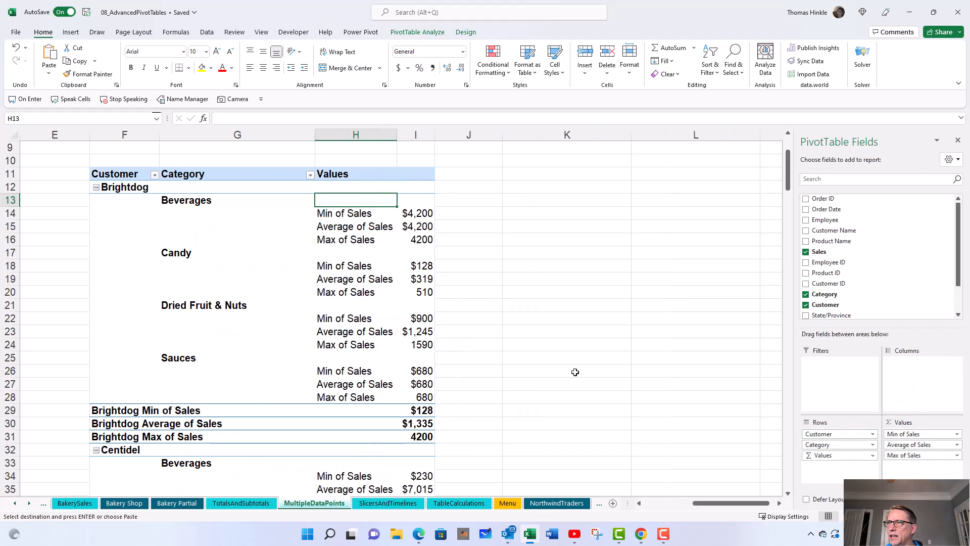
pyautogui.click(340, 209)
pyautogui.moveTo(340, 213); pyautogui.dragTo(338, 236)
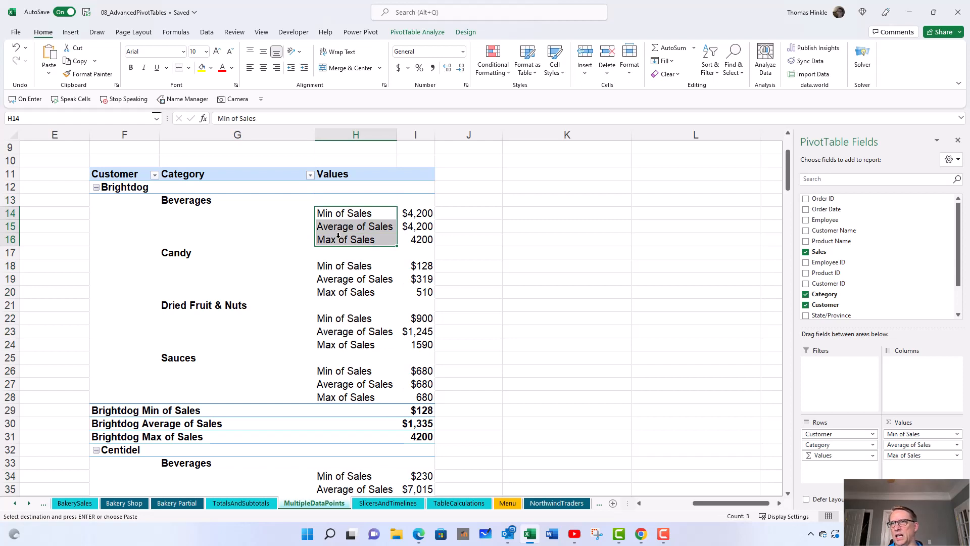
# Turn off all subtotals in the copied PivotTable
pyautogui.click(215, 201)
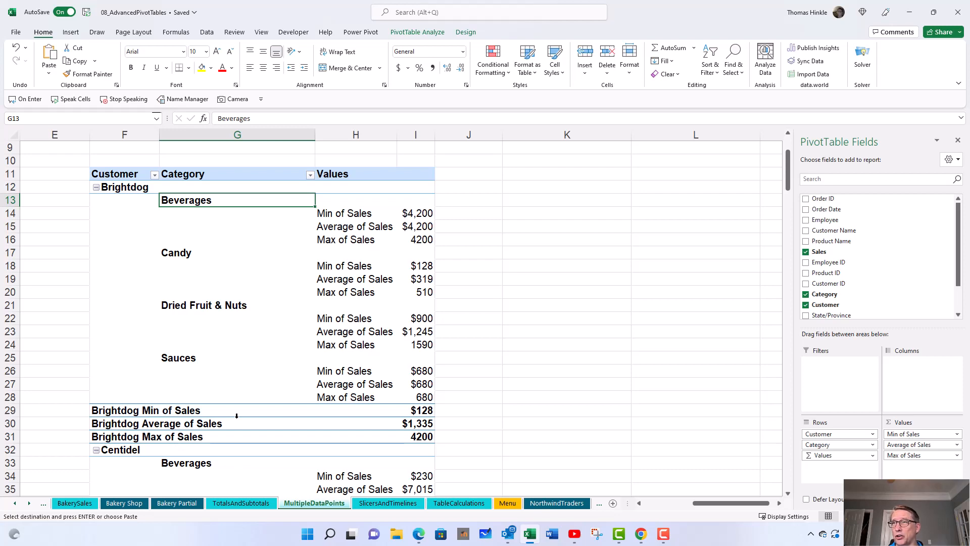
pyautogui.click(466, 32)
pyautogui.click(23, 55)
pyautogui.click(70, 93)
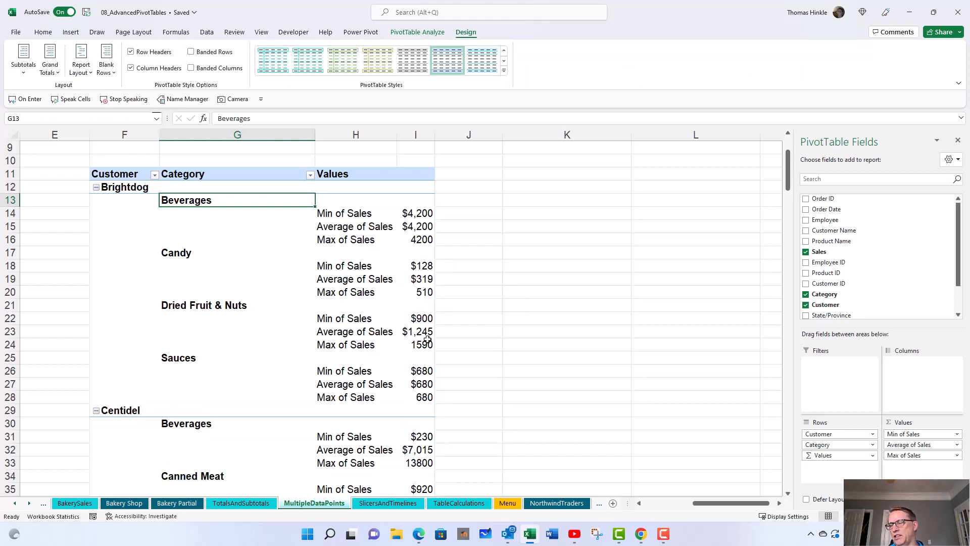
# Zoom out the worksheet and compare the two PivotTables' layouts side by side
pyautogui.click(648, 503)
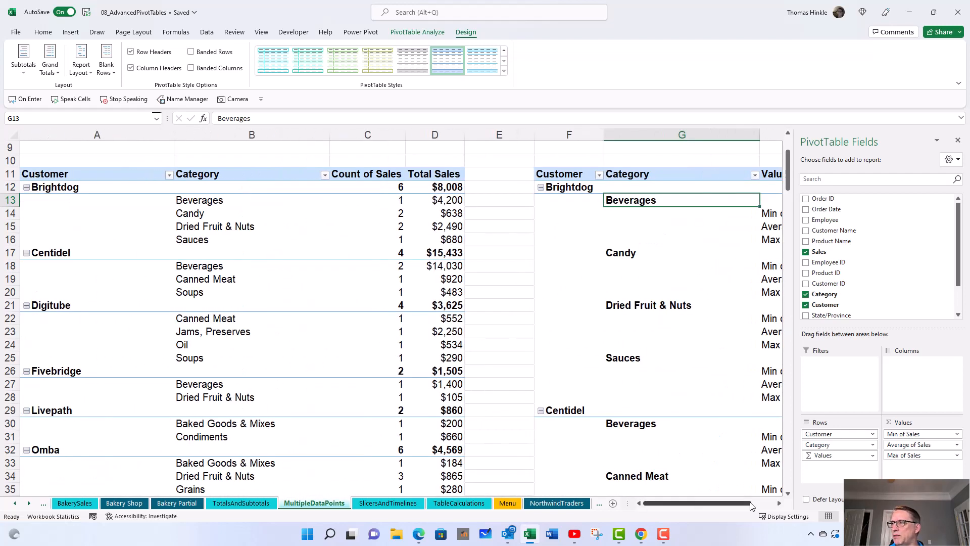
pyautogui.click(780, 504)
pyautogui.click(780, 504)
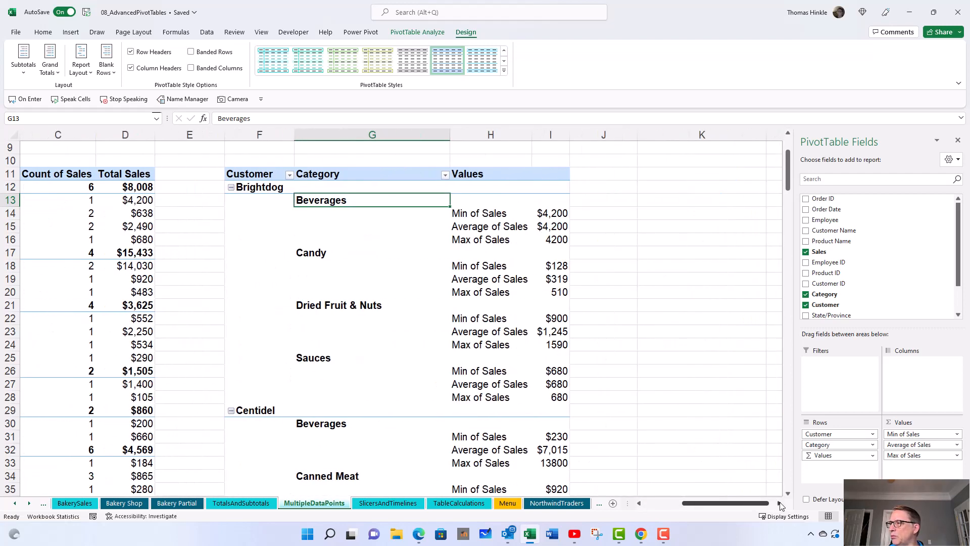
pyautogui.click(879, 516)
pyautogui.click(878, 516)
pyautogui.click(878, 517)
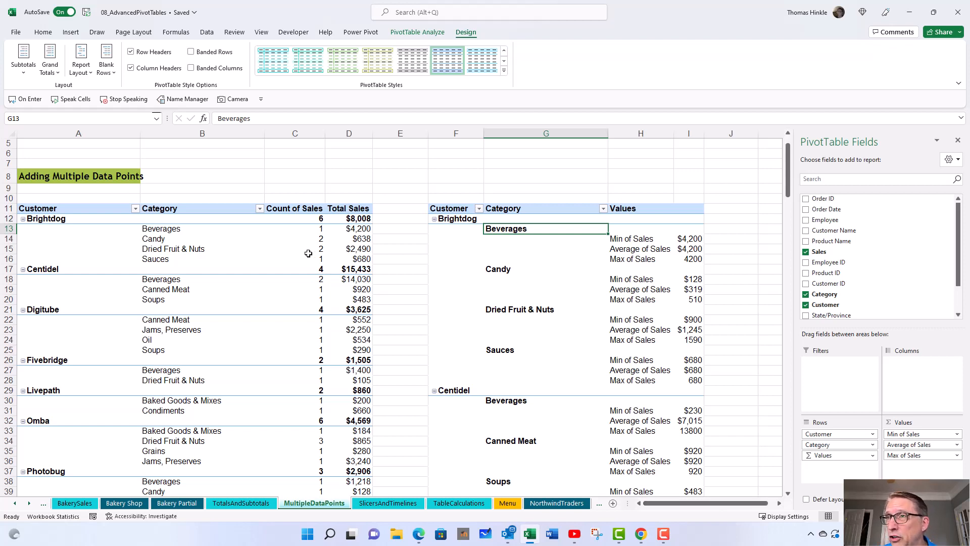
pyautogui.moveTo(307, 251)
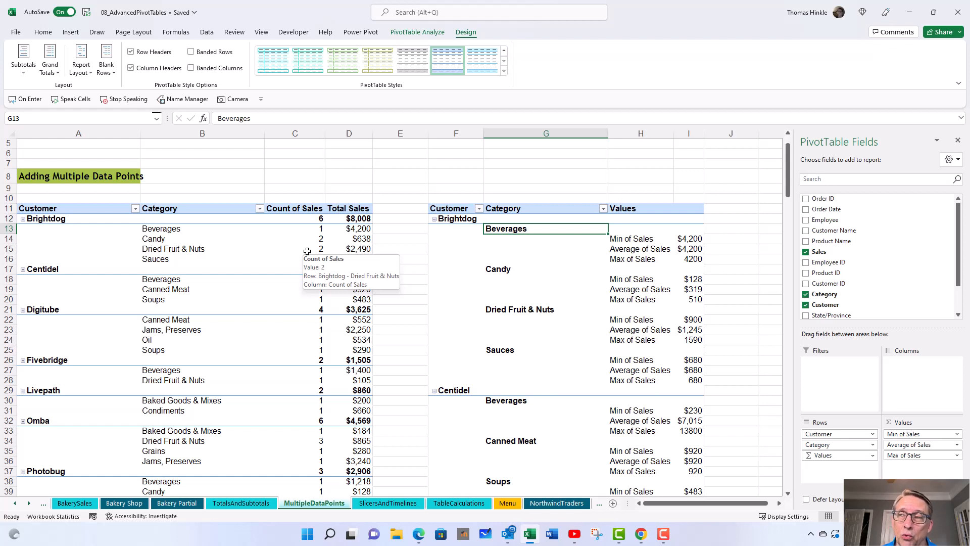
pyautogui.moveTo(633, 239)
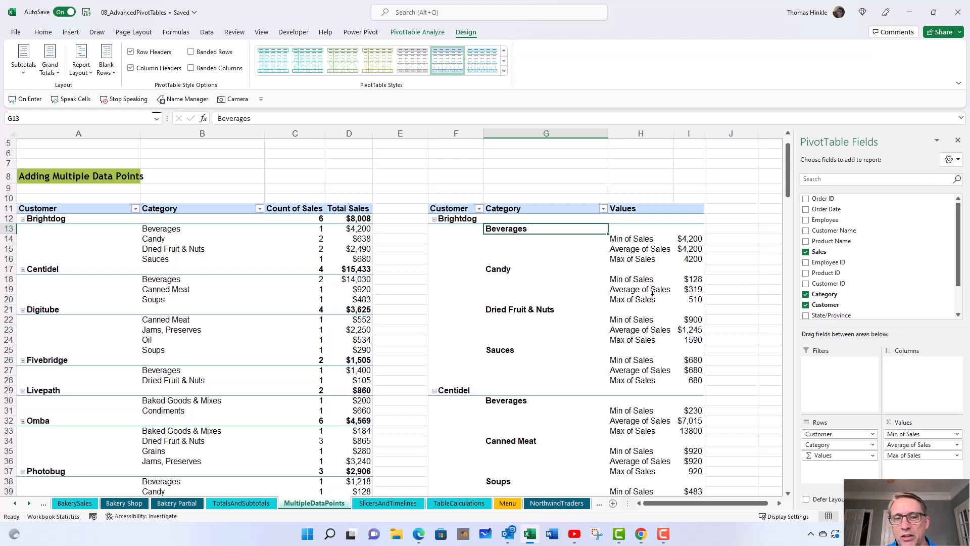
# Collapse the Brightdog, Centidel, Digitube, Fivebridge and Livepath customer groups in the second PivotTable
pyautogui.doubleClick(461, 219)
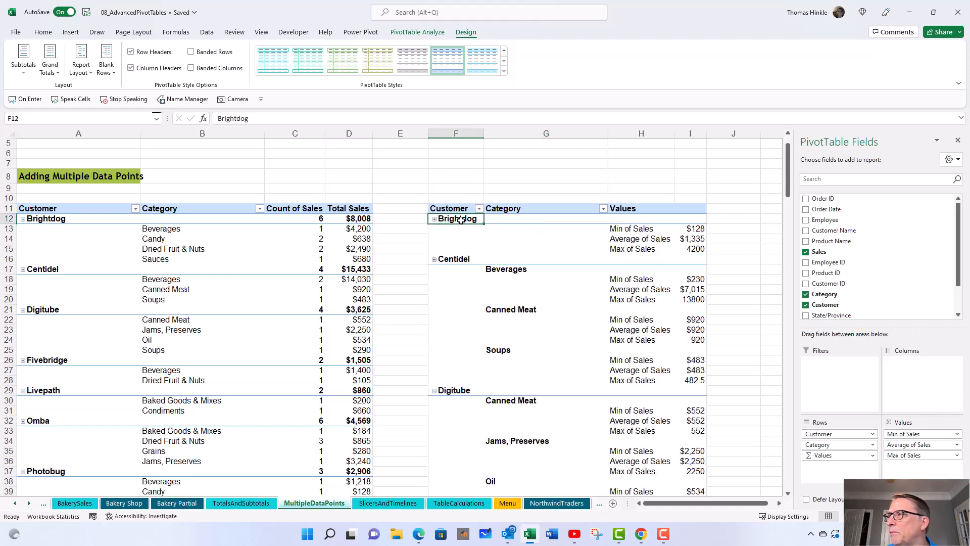
pyautogui.doubleClick(452, 259)
pyautogui.doubleClick(451, 299)
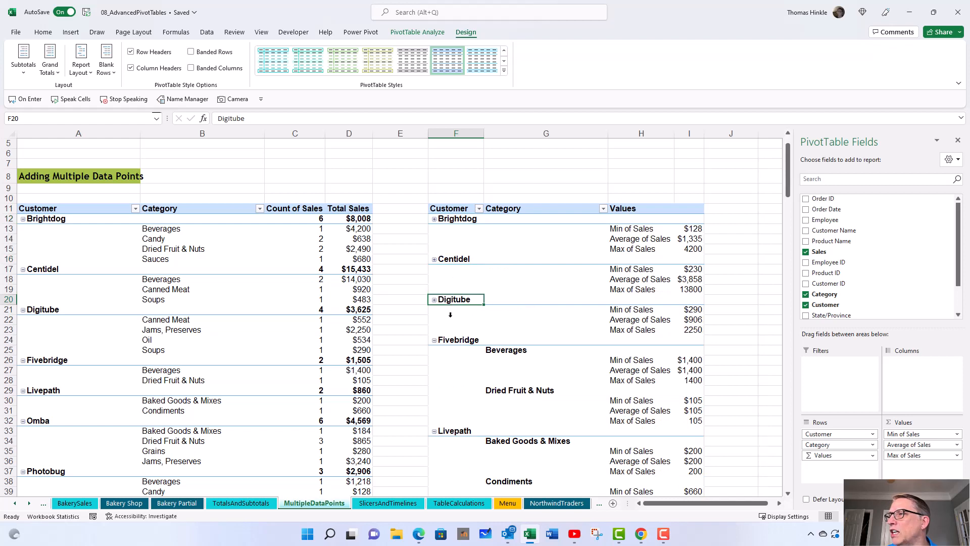
pyautogui.doubleClick(454, 340)
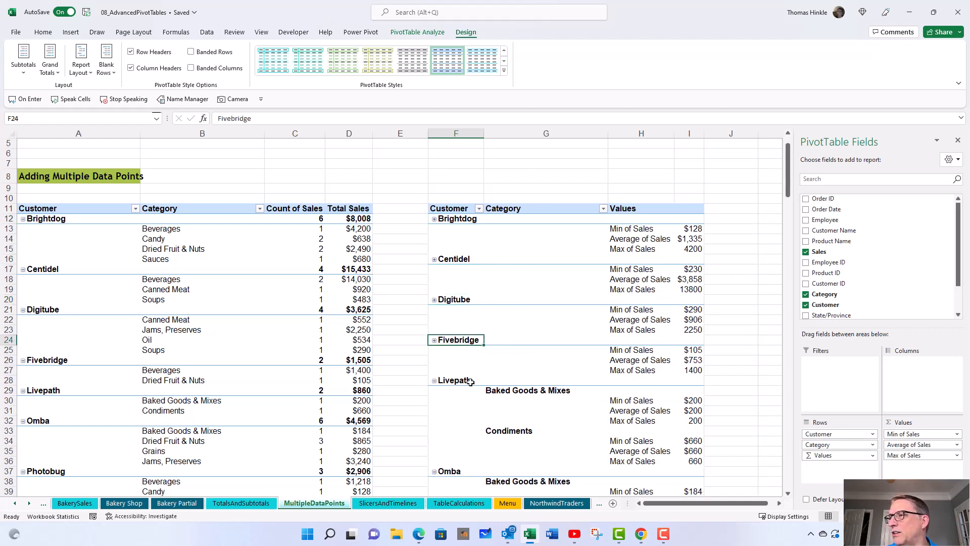
pyautogui.doubleClick(455, 380)
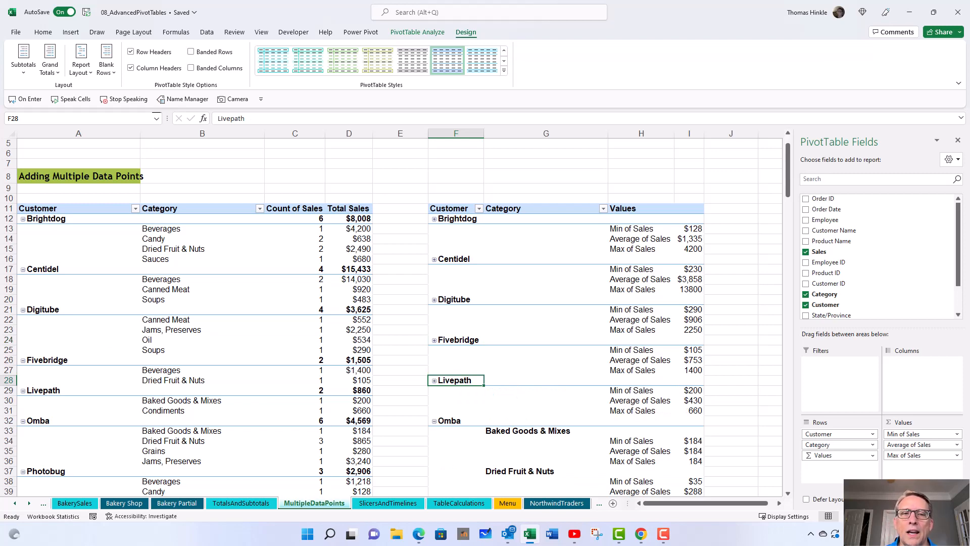